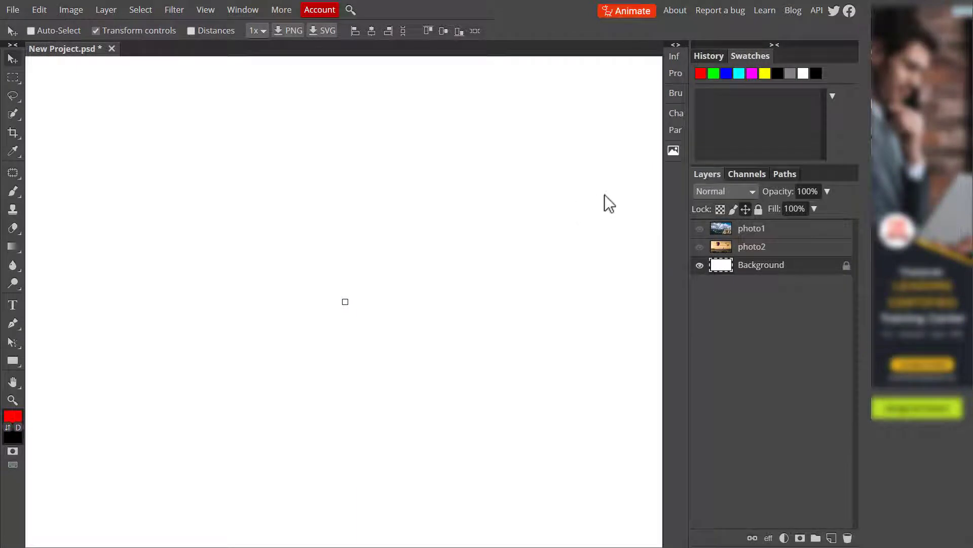
Step: Show and select the photo1 layer, and draw a freehand Lasso selection around the hiker standing on the rock
{"action": "left_click", "coordinate": [699, 229]}
{"action": "left_click", "coordinate": [794, 232]}
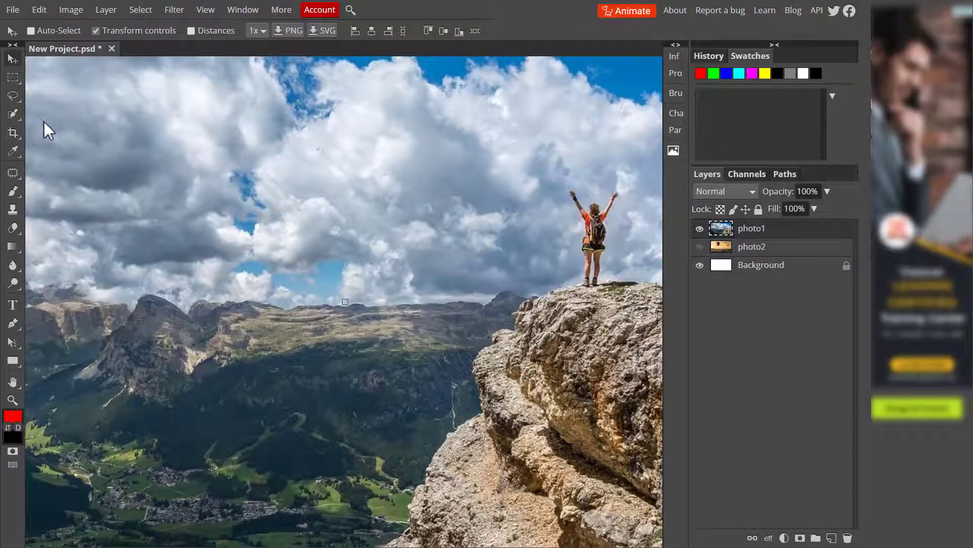
{"action": "left_click", "coordinate": [13, 98]}
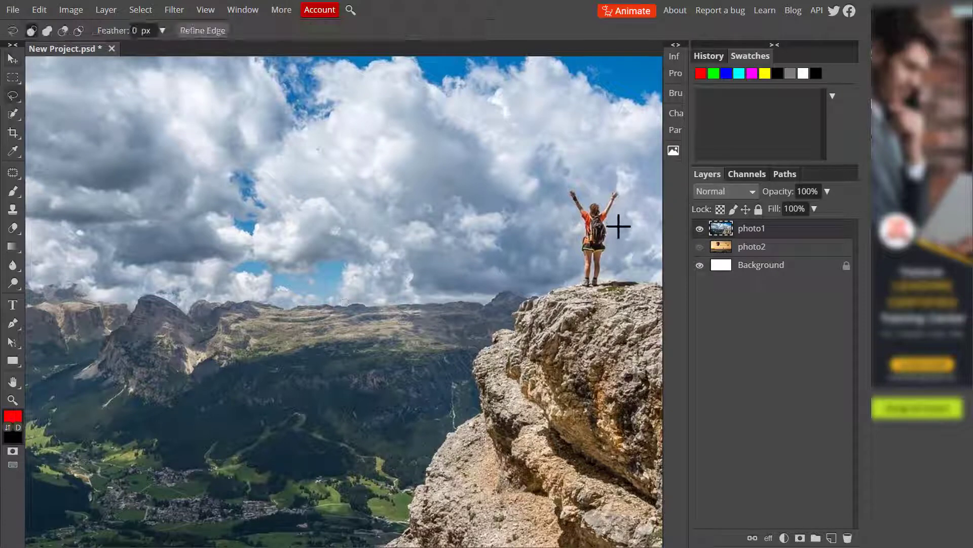
{"action": "key", "text": "ctrl+0"}
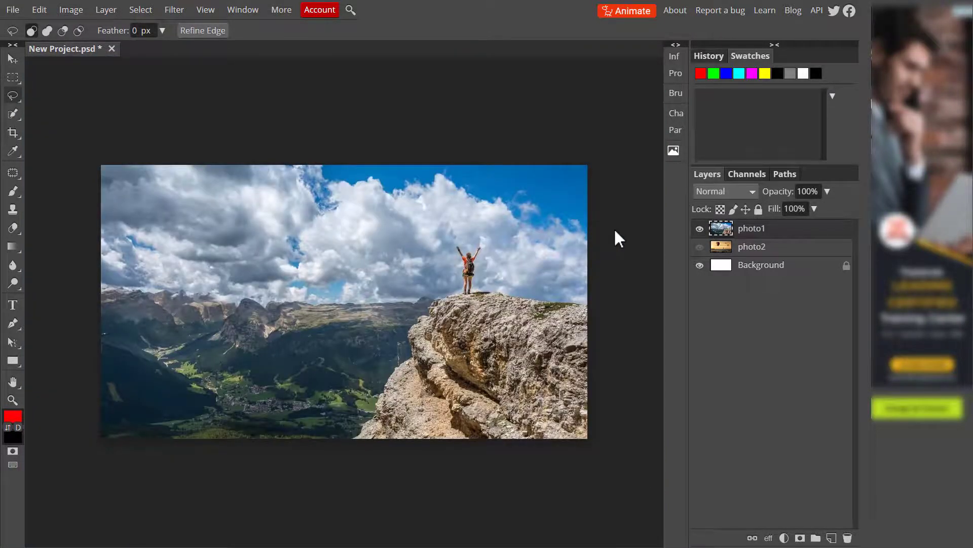
{"action": "key", "text": "ctrl+plus"}
{"action": "key", "text": "ctrl+plus"}
{"action": "key", "text": "ctrl+plus"}
{"action": "key", "text": "space"}
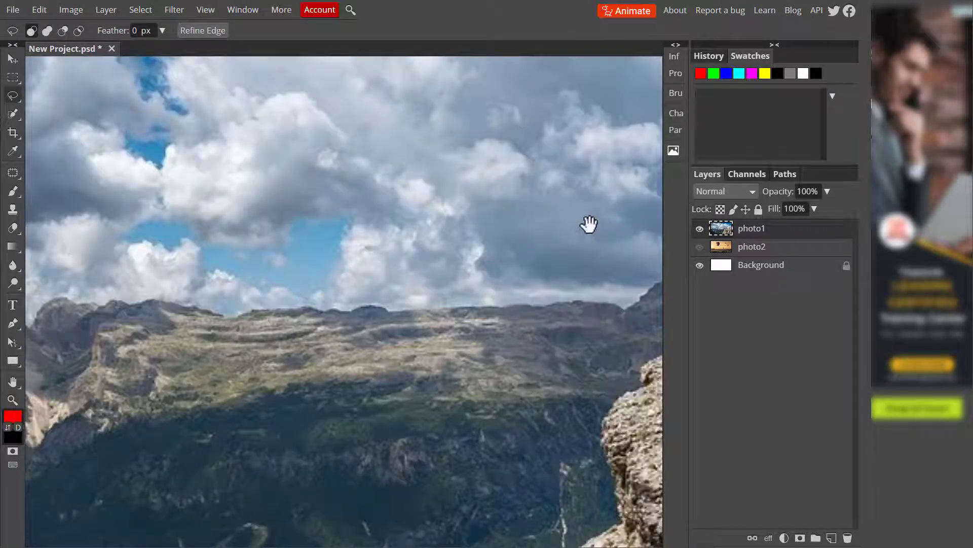
{"action": "left_click_drag", "start_coordinate": [590, 224], "coordinate": [116, 329]}
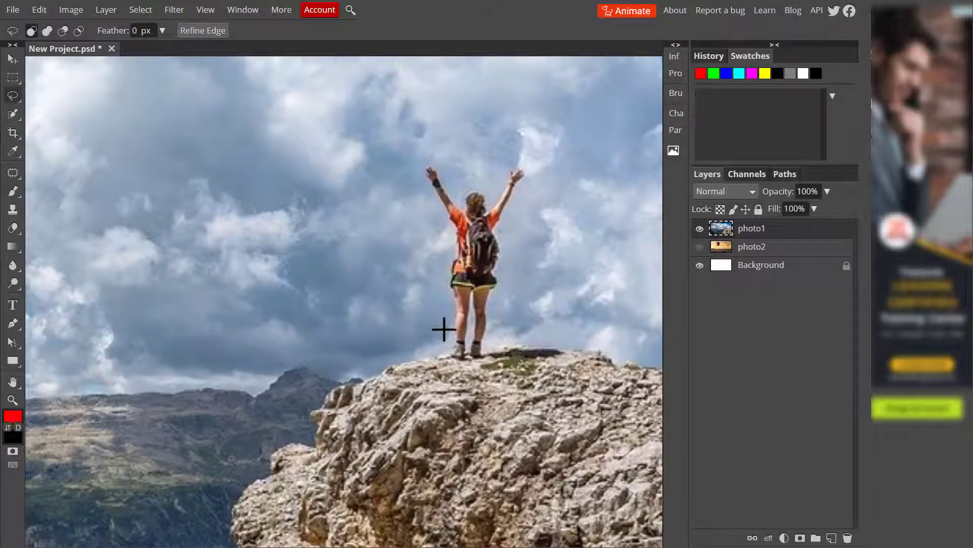
{"action": "mouse_move", "coordinate": [445, 338]}
{"action": "left_mouse_down"}
{"action": "mouse_move", "coordinate": [415, 146]}
{"action": "mouse_move", "coordinate": [428, 140]}
{"action": "mouse_move", "coordinate": [477, 176]}
{"action": "mouse_move", "coordinate": [494, 157]}
{"action": "mouse_move", "coordinate": [534, 146]}
{"action": "mouse_move", "coordinate": [547, 153]}
{"action": "mouse_move", "coordinate": [542, 190]}
{"action": "mouse_move", "coordinate": [515, 238]}
{"action": "mouse_move", "coordinate": [496, 351]}
{"action": "mouse_move", "coordinate": [485, 365]}
{"action": "mouse_move", "coordinate": [457, 367]}
{"action": "mouse_move", "coordinate": [451, 326]}
{"action": "left_mouse_up"}
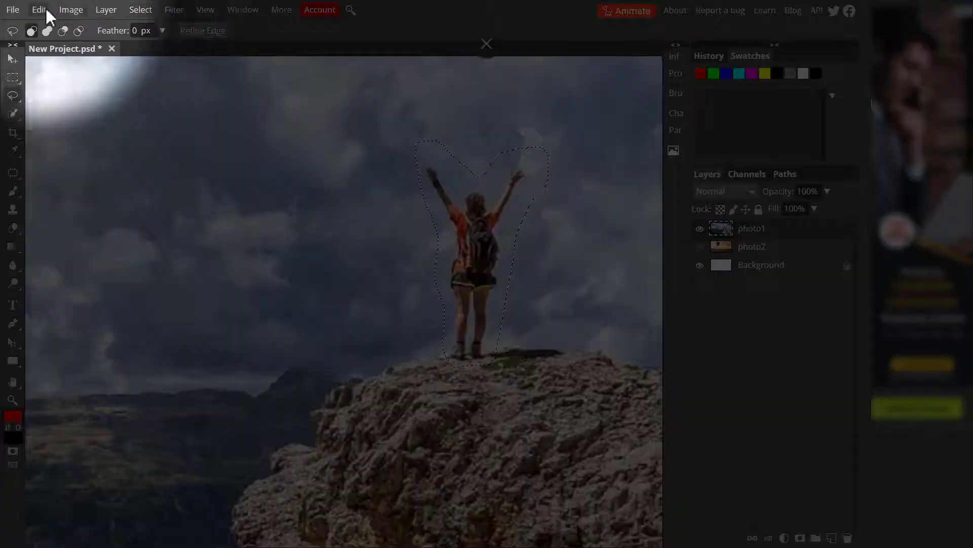
Step: Remove the selected hiker with a Content Aware fill in Normal mode at 100% opacity, and clear the selection
{"action": "left_click", "coordinate": [45, 9]}
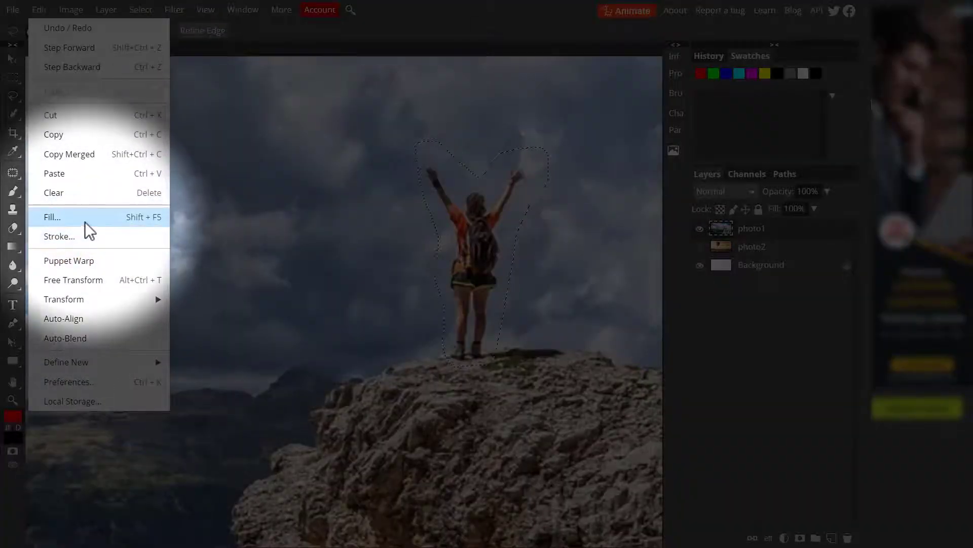
{"action": "left_click", "coordinate": [85, 221]}
{"action": "left_click", "coordinate": [588, 185]}
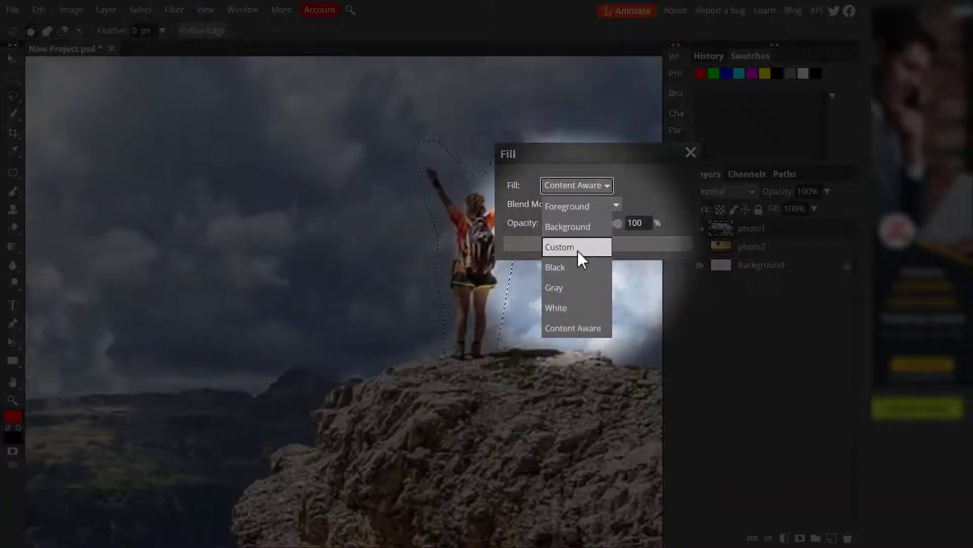
{"action": "left_click", "coordinate": [577, 327]}
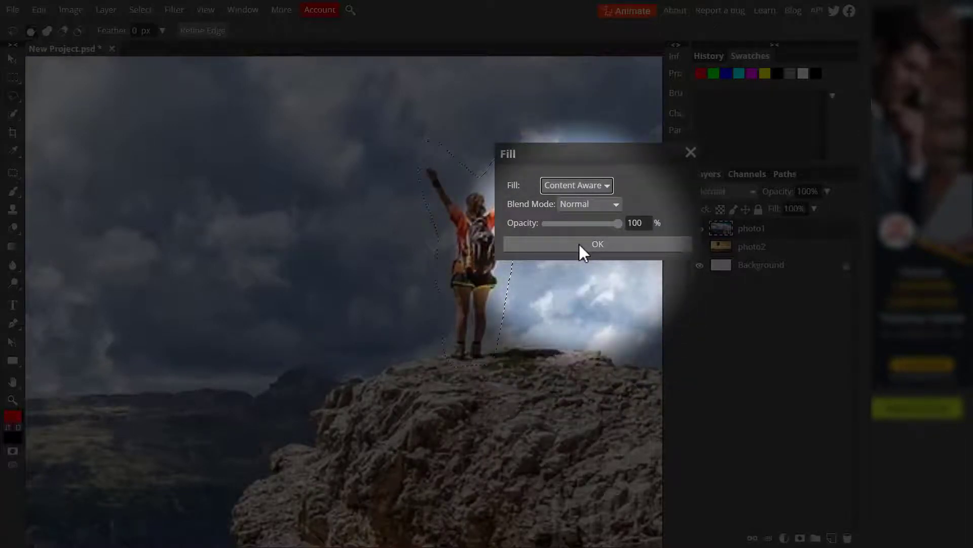
{"action": "left_click", "coordinate": [579, 245]}
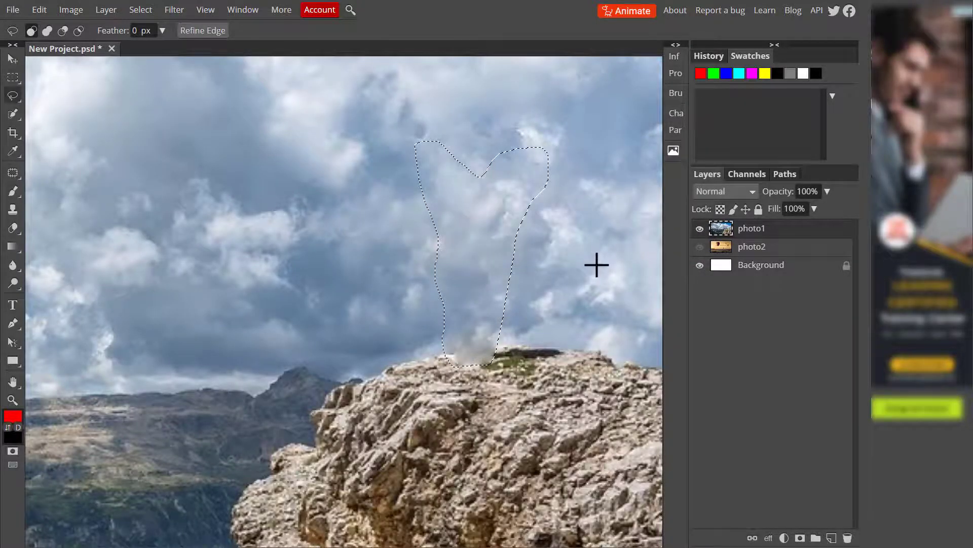
{"action": "key", "text": "ctrl+minus"}
{"action": "key", "text": "ctrl+minus"}
{"action": "key", "text": "ctrl+d"}
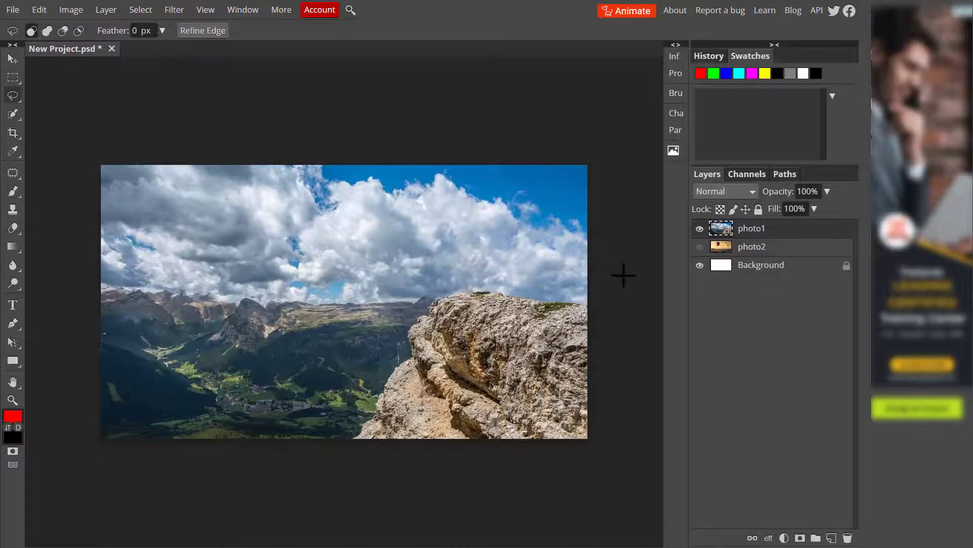
Step: Repair the blurred spot on the rock's top edge using the Patch Tool with the rock edge beside it as source, and deselect
{"action": "key", "text": "ctrl+plus"}
{"action": "key", "text": "ctrl+plus"}
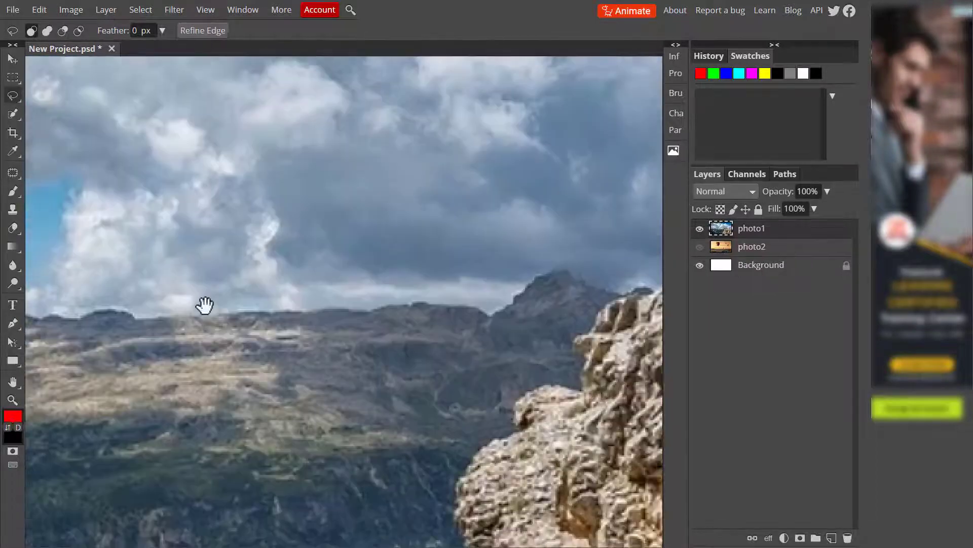
{"action": "left_click_drag", "start_coordinate": [205, 305], "coordinate": [83, 304]}
{"action": "left_click_drag", "start_coordinate": [530, 300], "coordinate": [211, 330]}
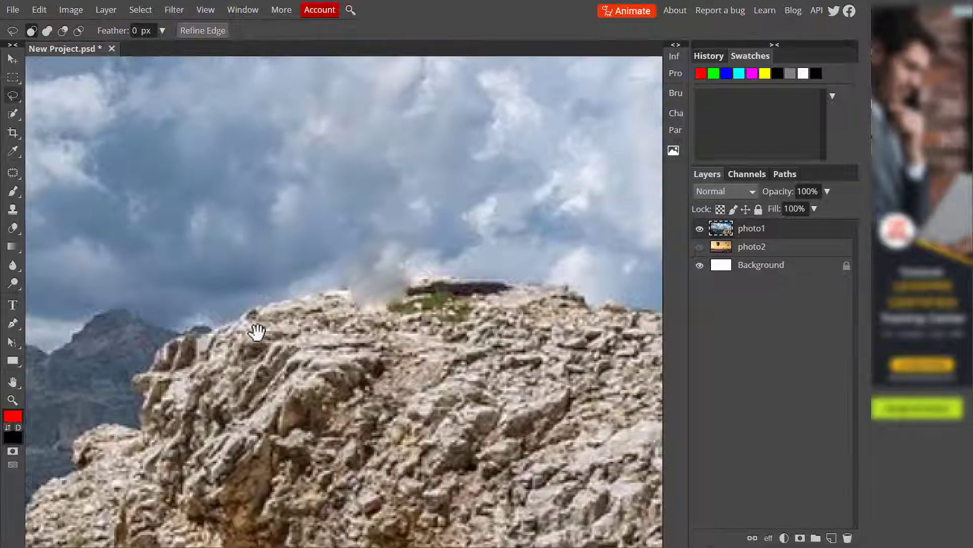
{"action": "right_click", "coordinate": [15, 175]}
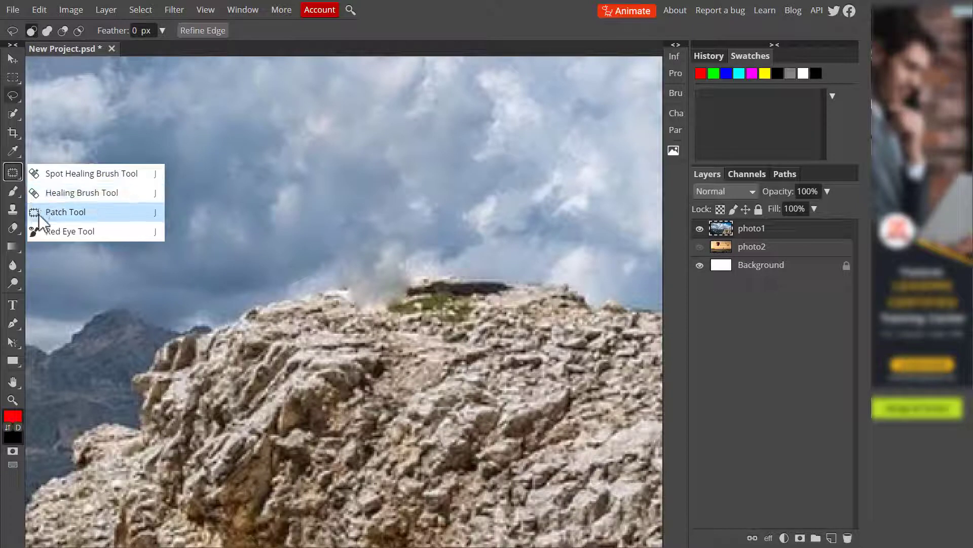
{"action": "left_click", "coordinate": [137, 213]}
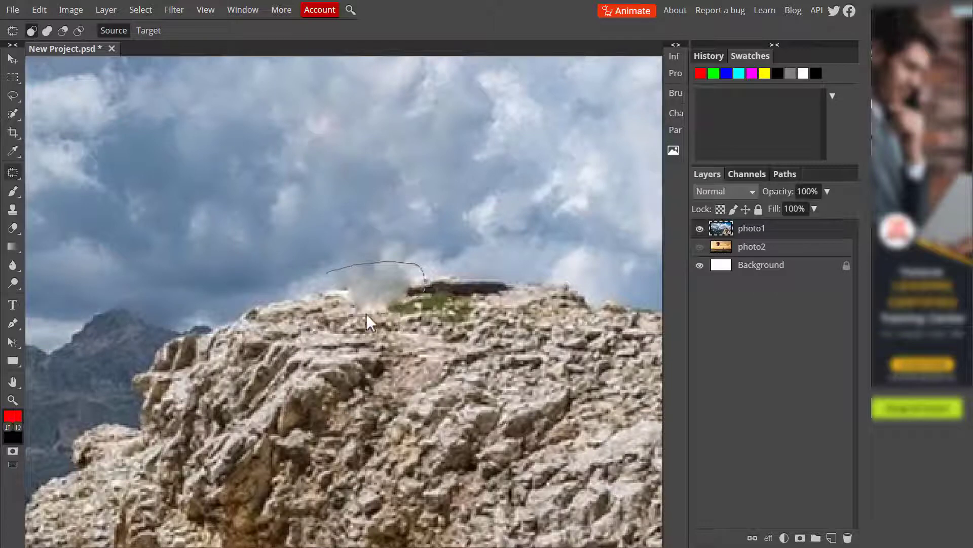
{"action": "left_click_drag", "start_coordinate": [324, 275], "coordinate": [325, 277]}
{"action": "left_click_drag", "start_coordinate": [408, 281], "coordinate": [312, 296]}
{"action": "key", "text": "ctrl+d"}
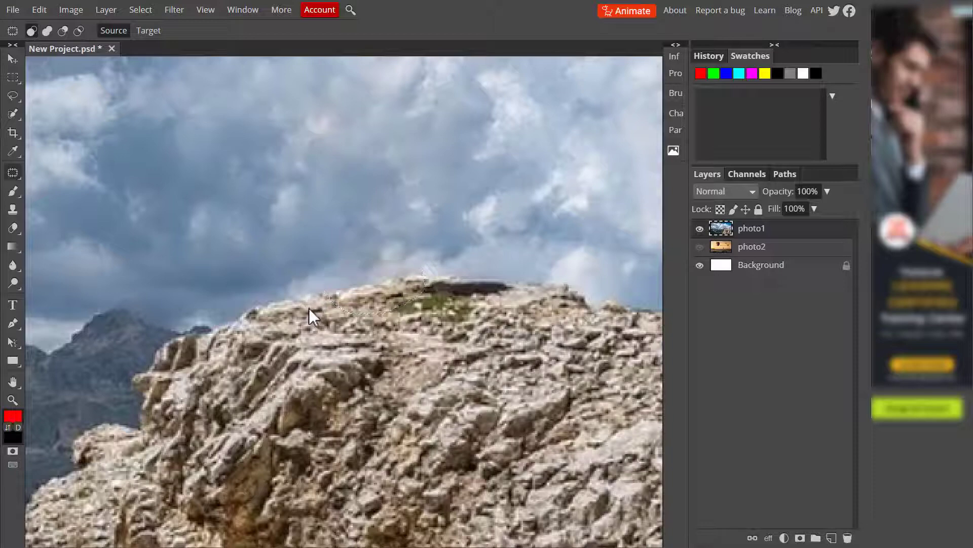
Step: Hide the photo1 layer, and show and select the photo2 layer
{"action": "scroll", "coordinate": [421, 318], "scroll_direction": "down", "scroll_amount": 5}
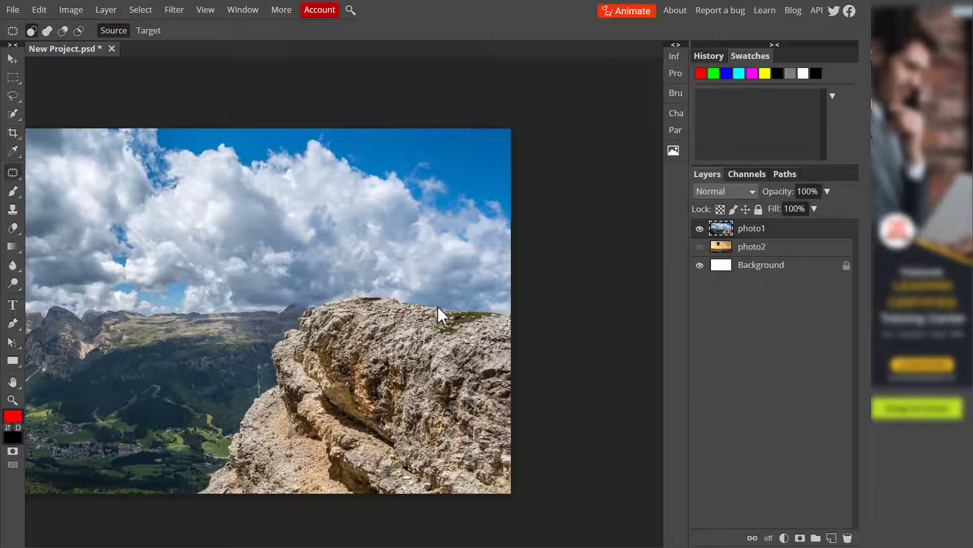
{"action": "scroll", "coordinate": [437, 308], "scroll_direction": "down", "scroll_amount": 2}
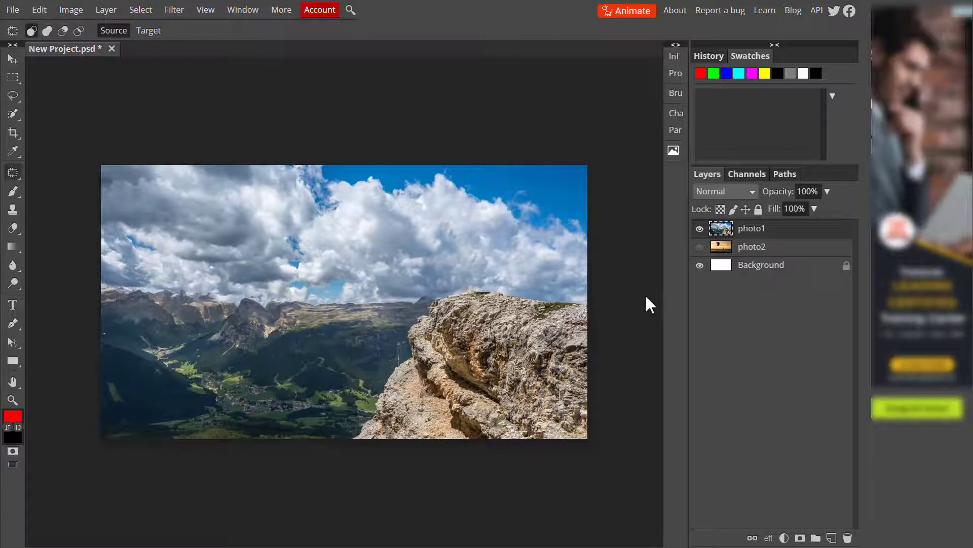
{"action": "left_click", "coordinate": [700, 228]}
{"action": "left_click", "coordinate": [700, 247]}
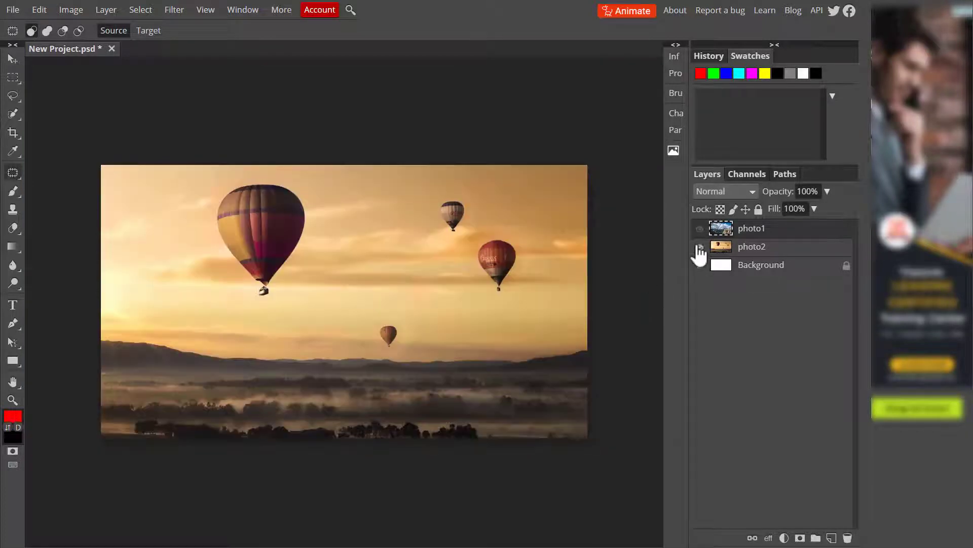
{"action": "left_click", "coordinate": [791, 252]}
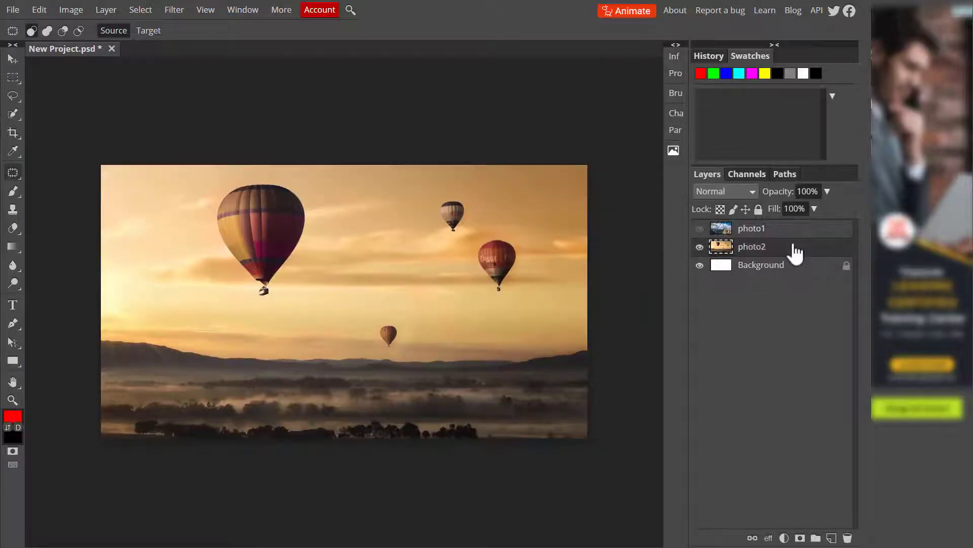
Step: Lasso the largest hot-air balloon, remove it with a Content Aware fill at 100% opacity, and clear the selection
{"action": "left_click", "coordinate": [11, 97]}
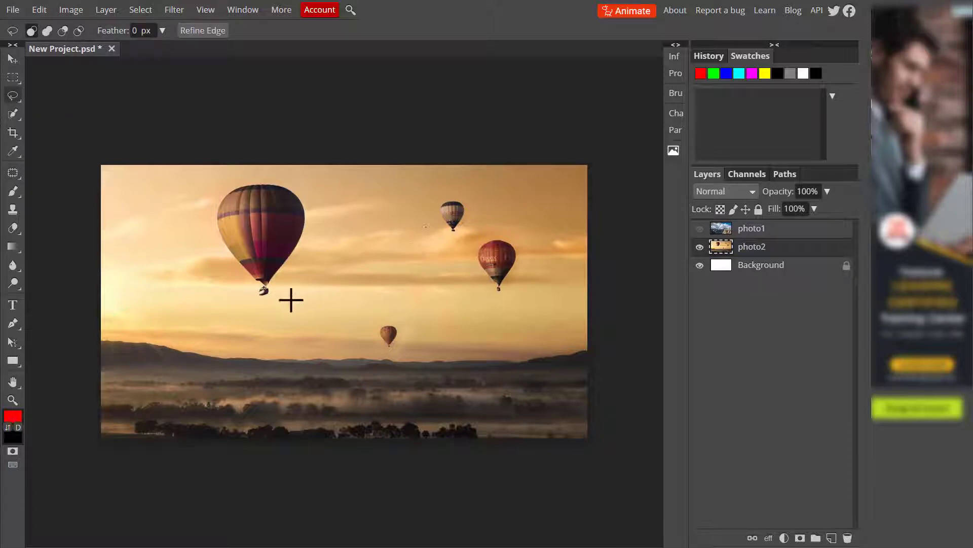
{"action": "mouse_move", "coordinate": [246, 297]}
{"action": "left_mouse_down"}
{"action": "mouse_move", "coordinate": [208, 224]}
{"action": "mouse_move", "coordinate": [211, 187]}
{"action": "mouse_move", "coordinate": [239, 174]}
{"action": "mouse_move", "coordinate": [303, 183]}
{"action": "mouse_move", "coordinate": [317, 223]}
{"action": "mouse_move", "coordinate": [311, 275]}
{"action": "mouse_move", "coordinate": [279, 305]}
{"action": "mouse_move", "coordinate": [246, 303]}
{"action": "mouse_move", "coordinate": [246, 278]}
{"action": "left_mouse_up"}
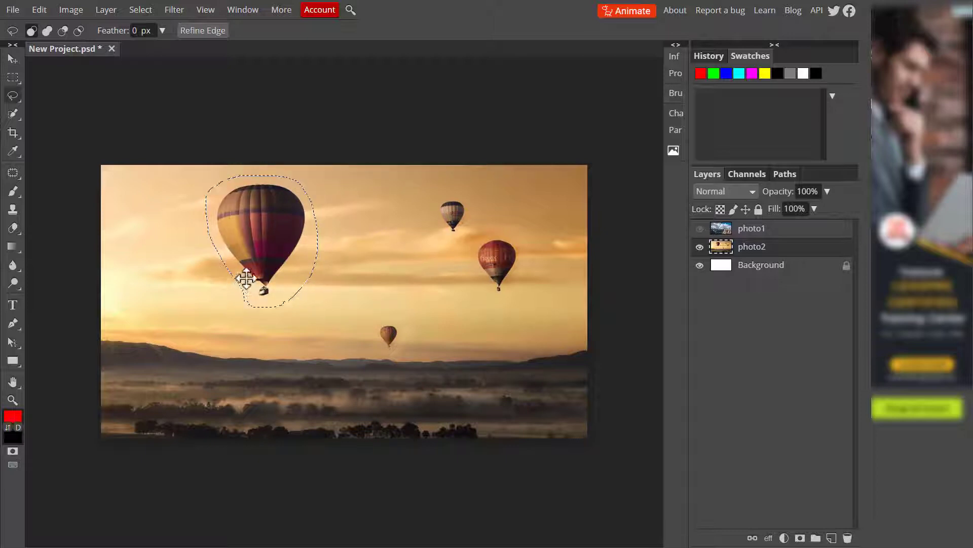
{"action": "left_click", "coordinate": [39, 10]}
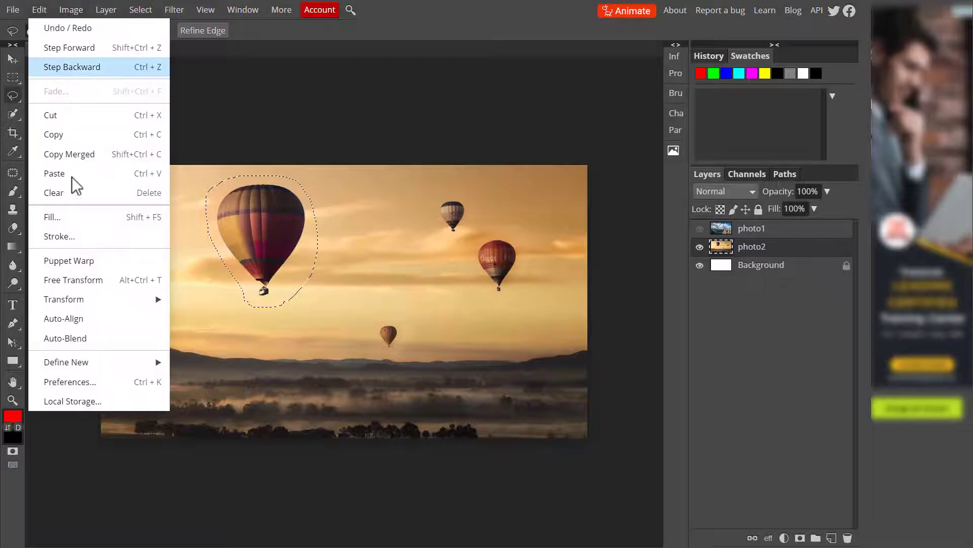
{"action": "left_click", "coordinate": [72, 217]}
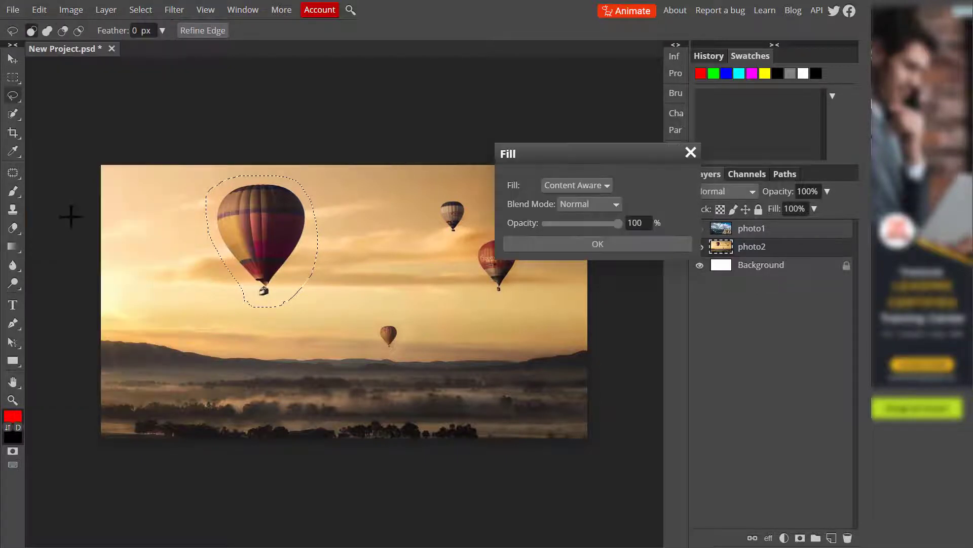
{"action": "left_click", "coordinate": [595, 186]}
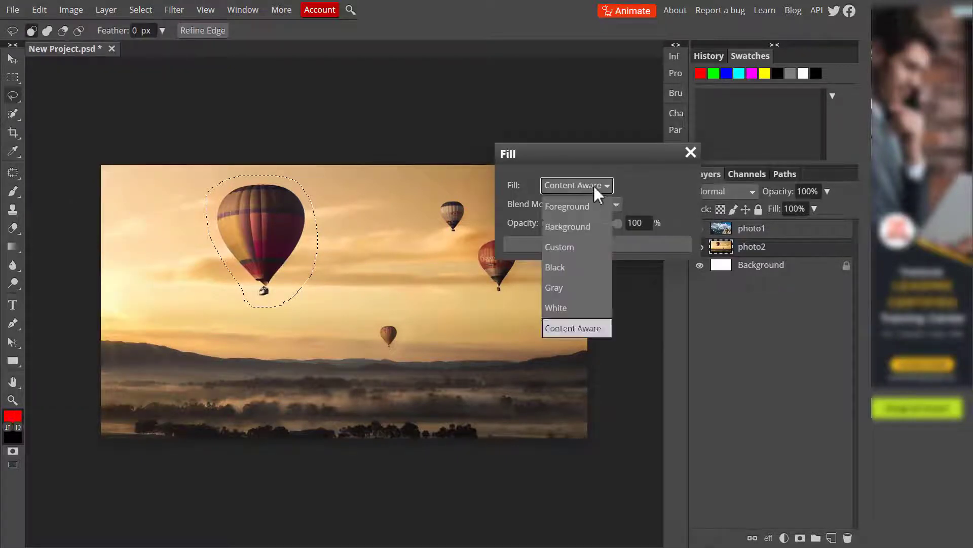
{"action": "left_click", "coordinate": [593, 325]}
{"action": "left_click", "coordinate": [617, 243]}
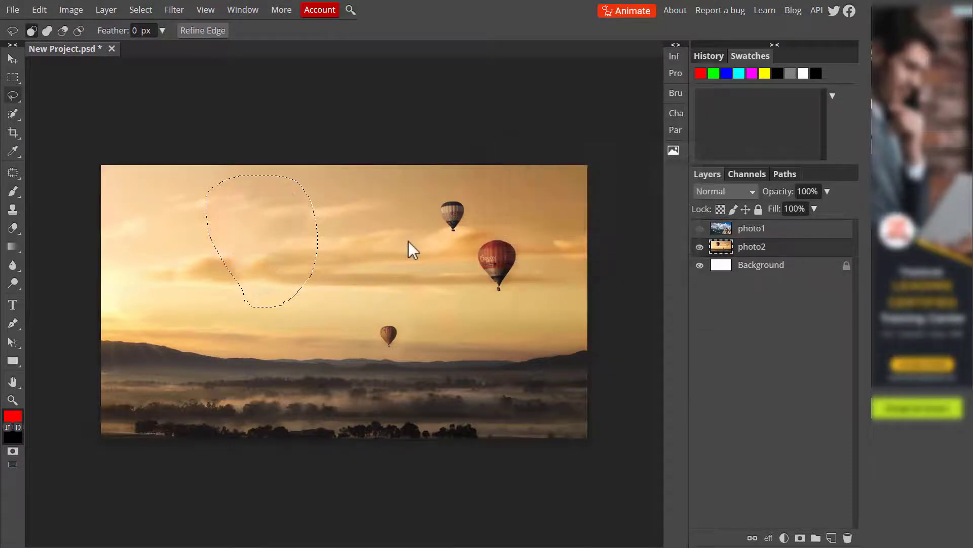
{"action": "left_click", "coordinate": [255, 293]}
Step: Patch the upper edge of the cloud where the large balloon was, sampling from the cloud to its right, and deselect
{"action": "key", "text": "ctrl+plus"}
{"action": "key", "text": "ctrl+plus"}
{"action": "key", "text": "ctrl+plus"}
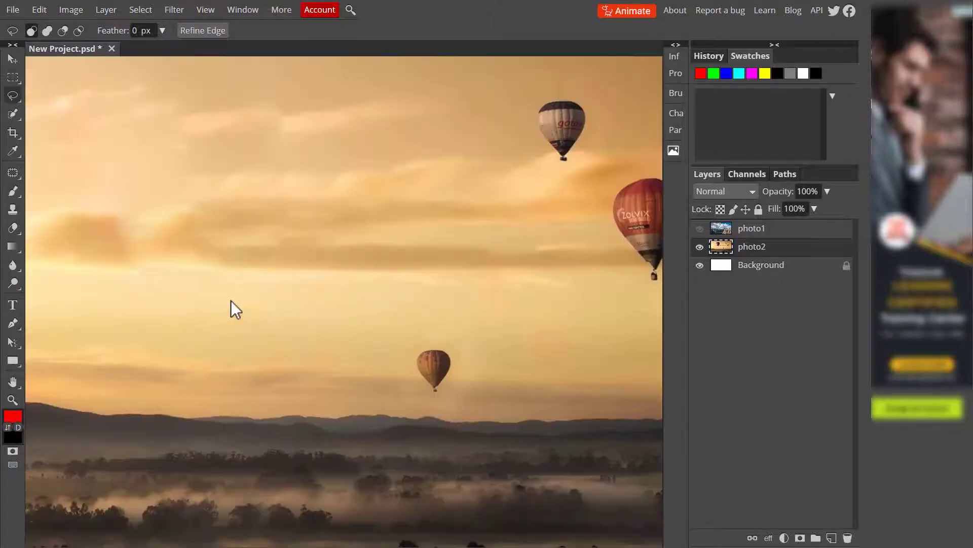
{"action": "left_click_drag", "start_coordinate": [165, 197], "coordinate": [554, 297]}
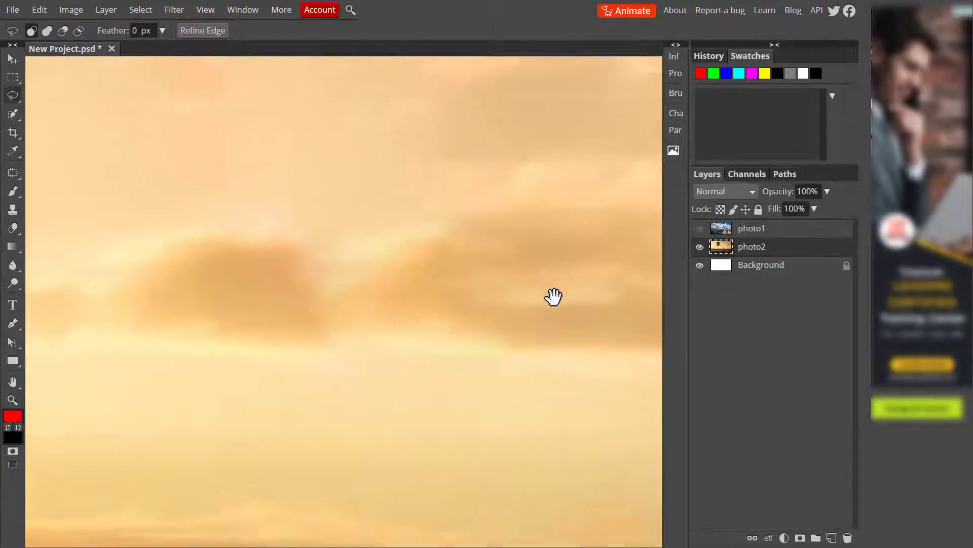
{"action": "key", "text": "ctrl+minus"}
{"action": "key", "text": "ctrl+minus"}
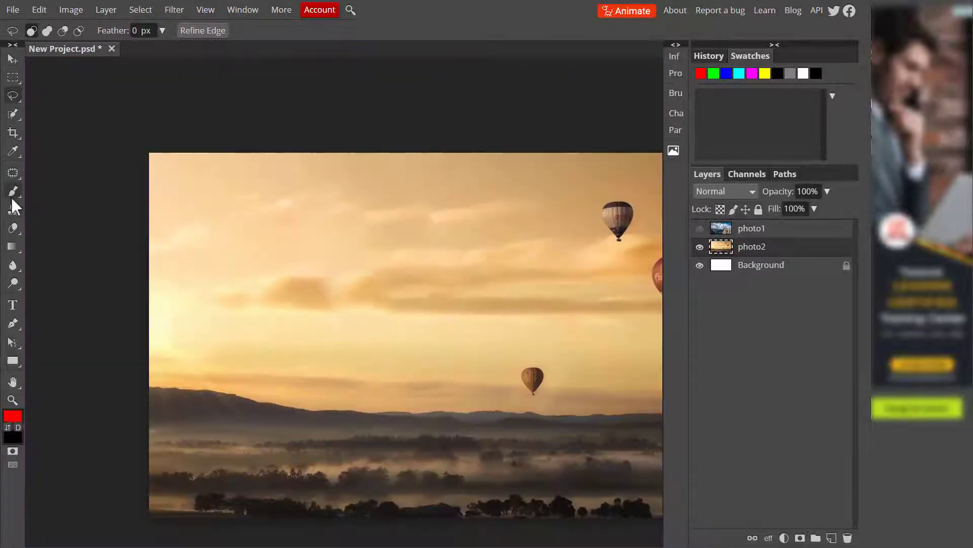
{"action": "left_click", "coordinate": [8, 173]}
{"action": "key", "text": "ctrl+plus"}
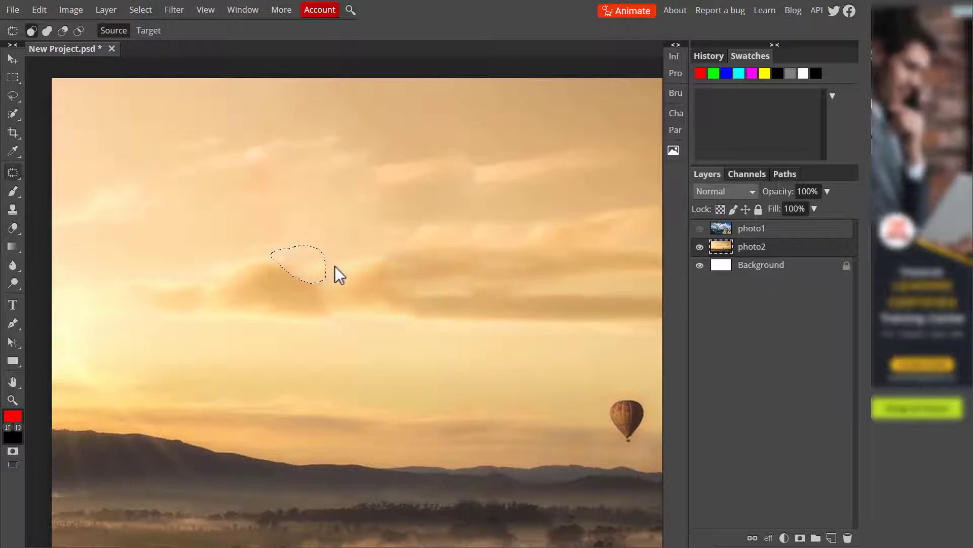
{"action": "left_click_drag", "start_coordinate": [339, 260], "coordinate": [395, 275]}
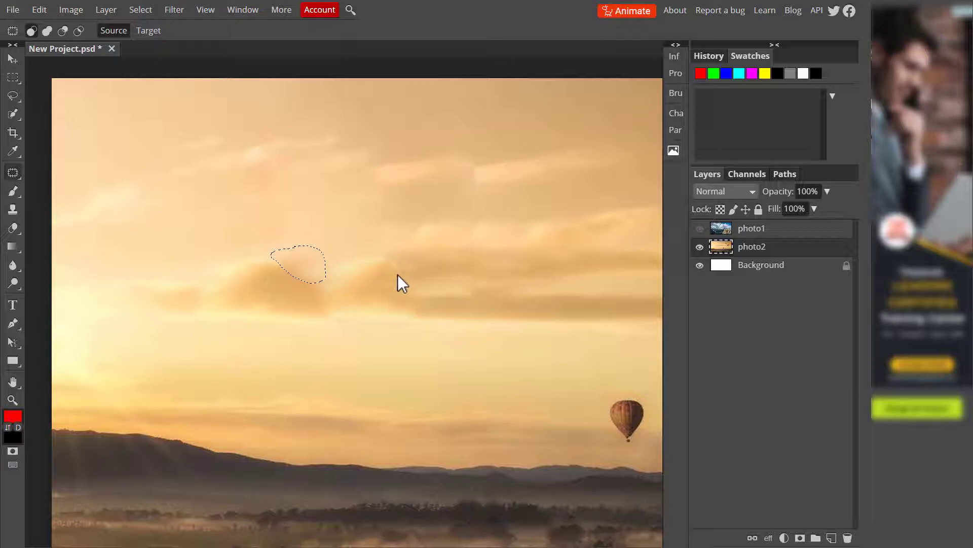
{"action": "key", "text": "ctrl+d"}
Step: Patch the uneven lower edge of the same cloud with the cloud band to its right, and deselect
{"action": "left_click_drag", "start_coordinate": [343, 314], "coordinate": [387, 308]}
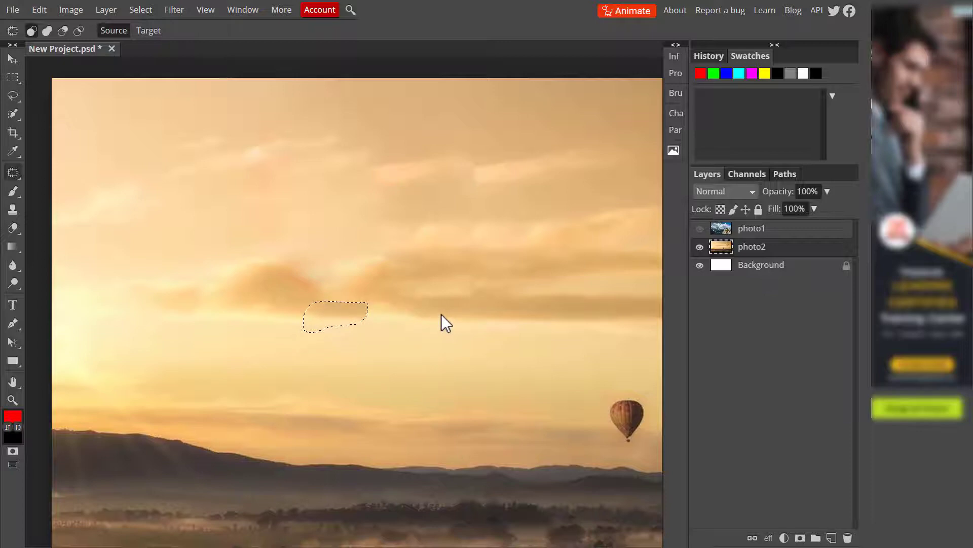
{"action": "key", "text": "ctrl+d"}
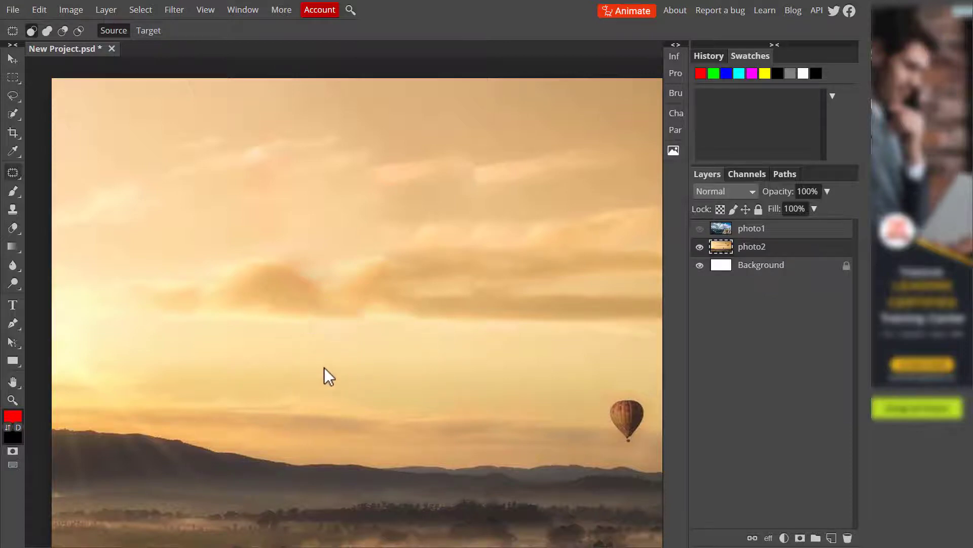
{"action": "scroll", "coordinate": [335, 363], "scroll_direction": "down", "scroll_amount": 3}
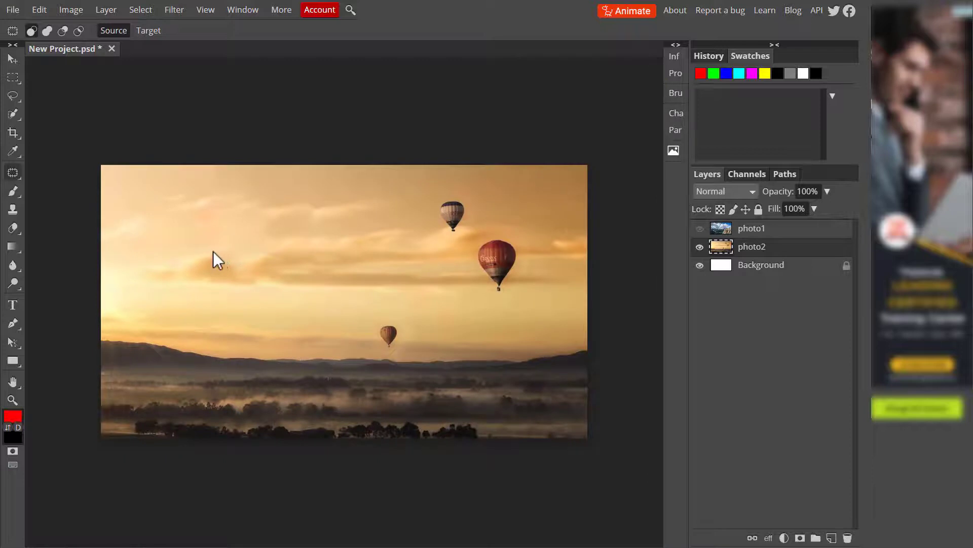
{"action": "scroll", "coordinate": [213, 251], "scroll_direction": "up", "scroll_amount": 3}
{"action": "left_click_drag", "start_coordinate": [152, 208], "coordinate": [343, 316]}
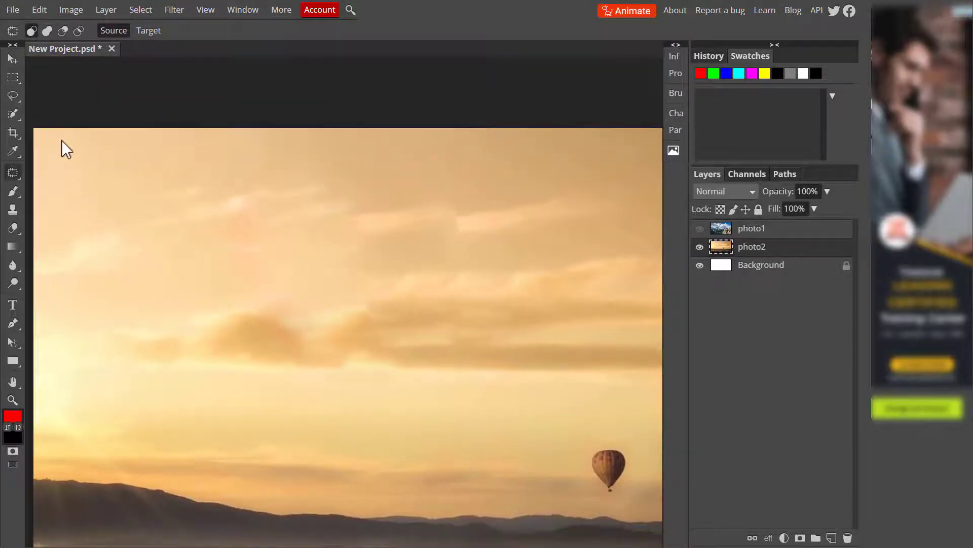
Step: Lasso the faint cloud streaks in the upper sky, replace them with a Content Aware fill at 100% opacity, and clear the selection
{"action": "left_click", "coordinate": [14, 96]}
{"action": "mouse_move", "coordinate": [203, 179]}
{"action": "left_mouse_down"}
{"action": "mouse_move", "coordinate": [423, 191]}
{"action": "mouse_move", "coordinate": [490, 205]}
{"action": "mouse_move", "coordinate": [495, 228]}
{"action": "mouse_move", "coordinate": [445, 249]}
{"action": "mouse_move", "coordinate": [228, 253]}
{"action": "mouse_move", "coordinate": [190, 242]}
{"action": "mouse_move", "coordinate": [178, 203]}
{"action": "mouse_move", "coordinate": [205, 179]}
{"action": "left_mouse_up"}
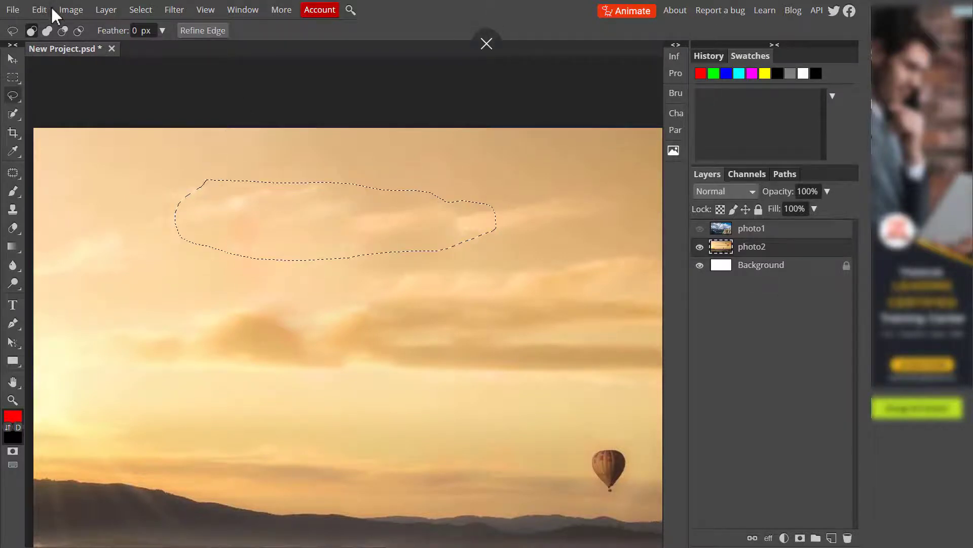
{"action": "left_click", "coordinate": [39, 10]}
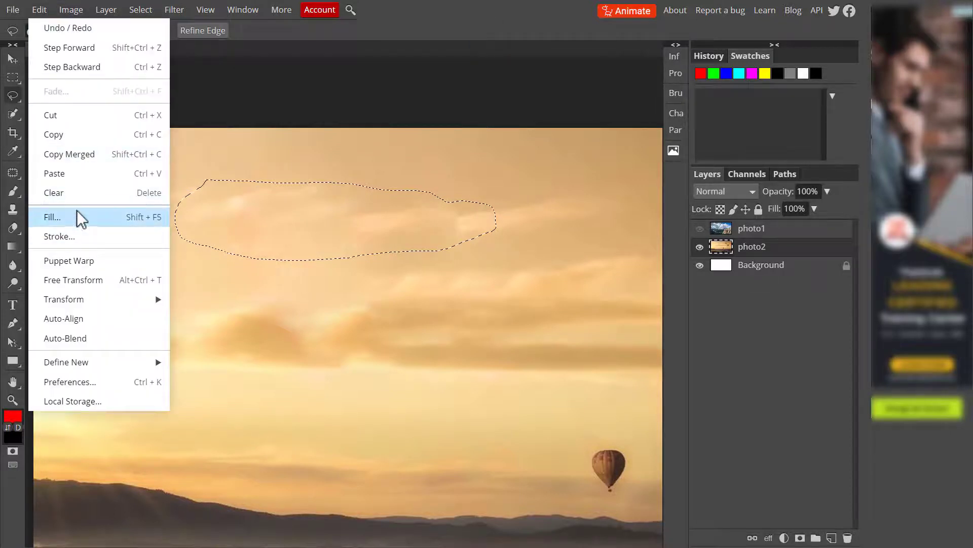
{"action": "left_click", "coordinate": [78, 217]}
{"action": "left_click", "coordinate": [562, 190]}
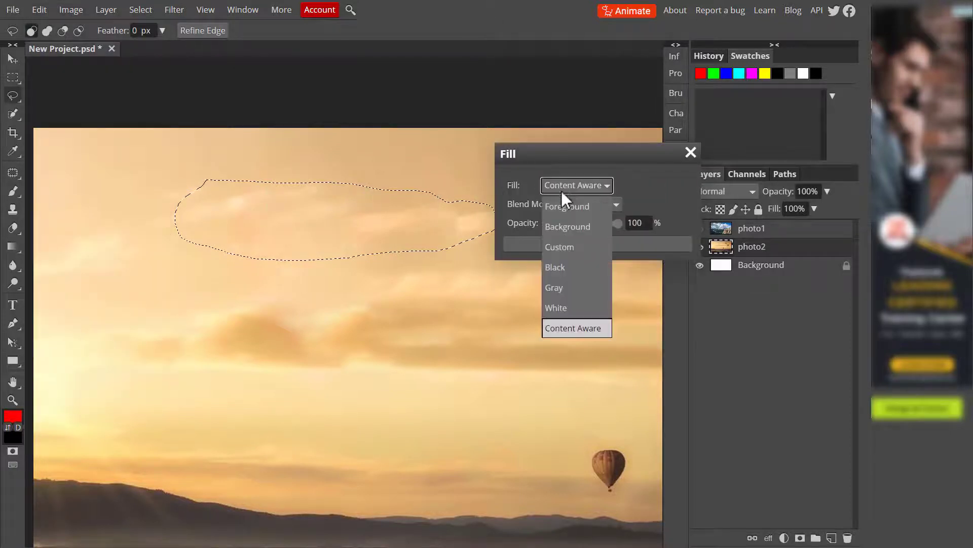
{"action": "left_click", "coordinate": [562, 327]}
{"action": "left_click", "coordinate": [586, 245]}
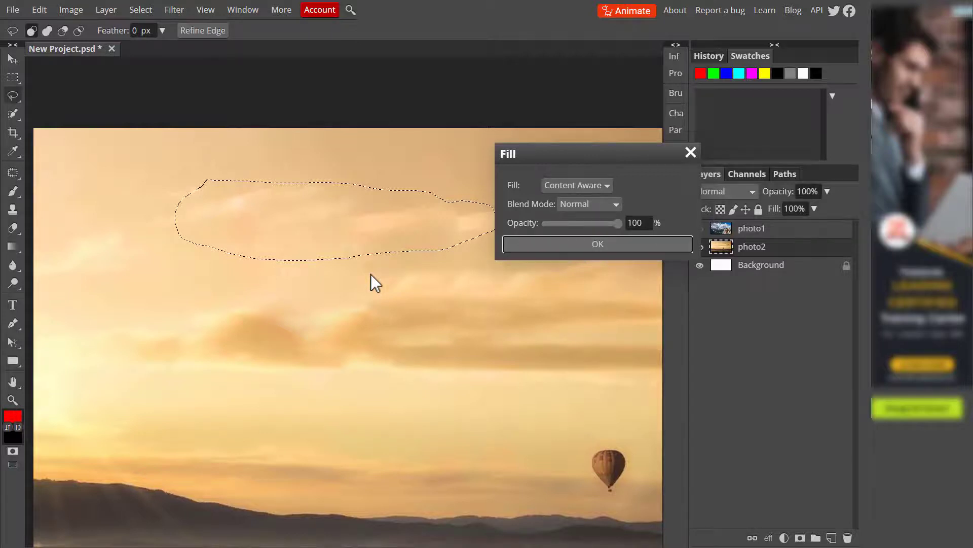
{"action": "key", "text": "Return"}
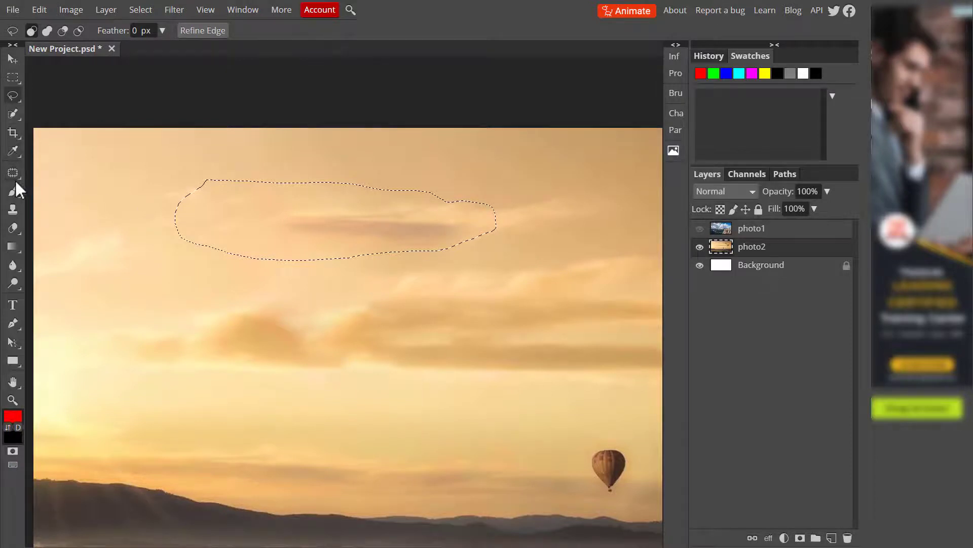
{"action": "key", "text": "ctrl+d"}
Step: Lasso the dark smudge left in the upper sky, patch it with the clear sky above it, and deselect
{"action": "mouse_move", "coordinate": [276, 207]}
{"action": "left_mouse_down"}
{"action": "mouse_move", "coordinate": [445, 201]}
{"action": "mouse_move", "coordinate": [480, 207]}
{"action": "mouse_move", "coordinate": [484, 228]}
{"action": "mouse_move", "coordinate": [455, 248]}
{"action": "mouse_move", "coordinate": [323, 256]}
{"action": "mouse_move", "coordinate": [277, 206]}
{"action": "left_mouse_up"}
{"action": "left_click_drag", "start_coordinate": [374, 222], "coordinate": [361, 165]}
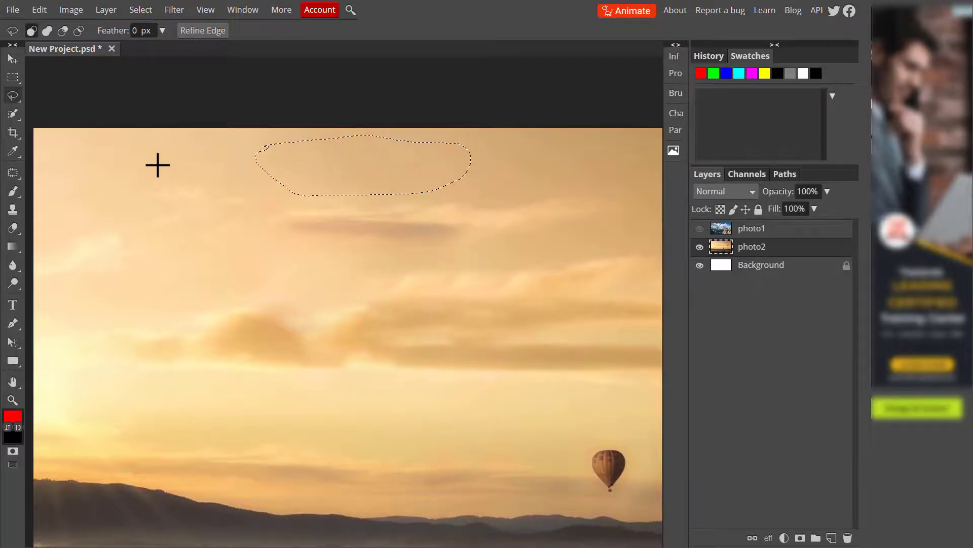
{"action": "key", "text": "ctrl+z"}
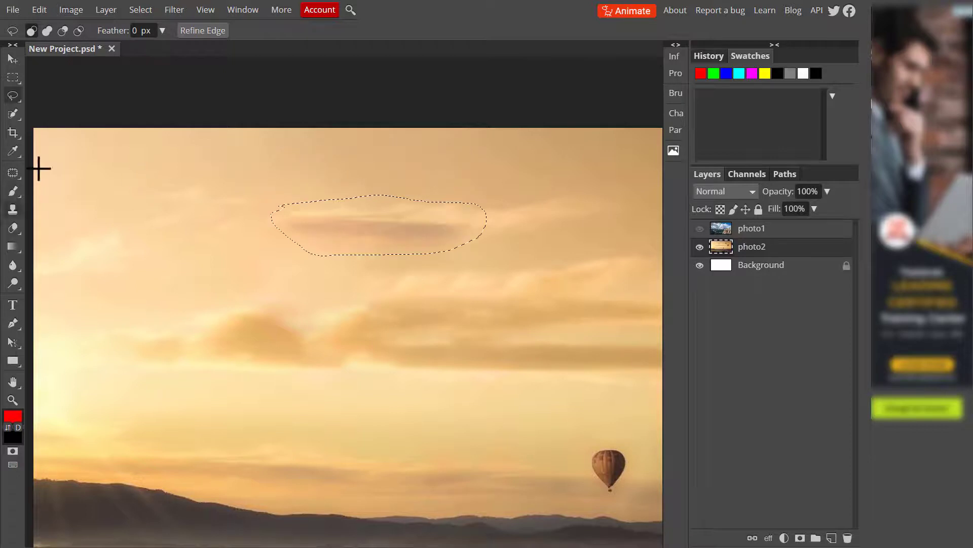
{"action": "left_click", "coordinate": [14, 173]}
{"action": "left_click_drag", "start_coordinate": [348, 228], "coordinate": [324, 173]}
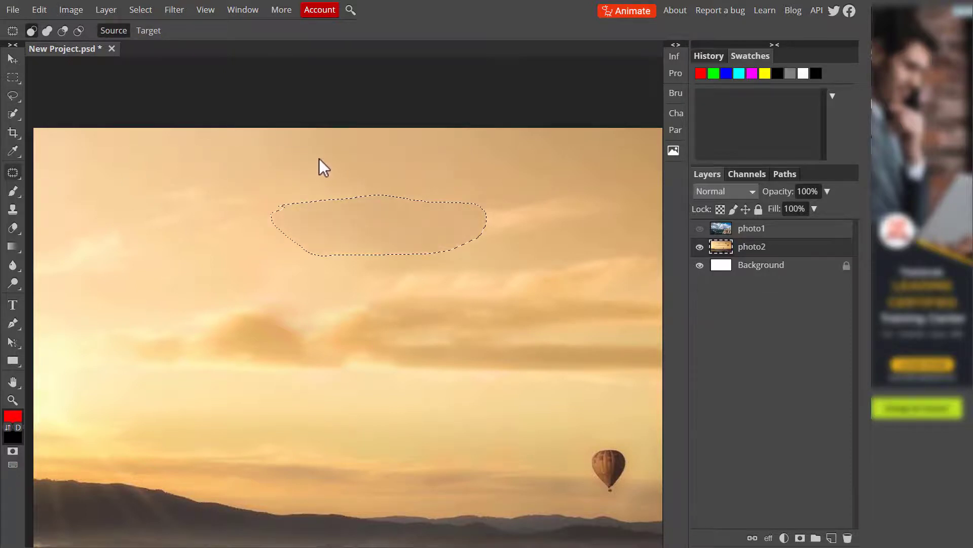
{"action": "key", "text": "ctrl+d"}
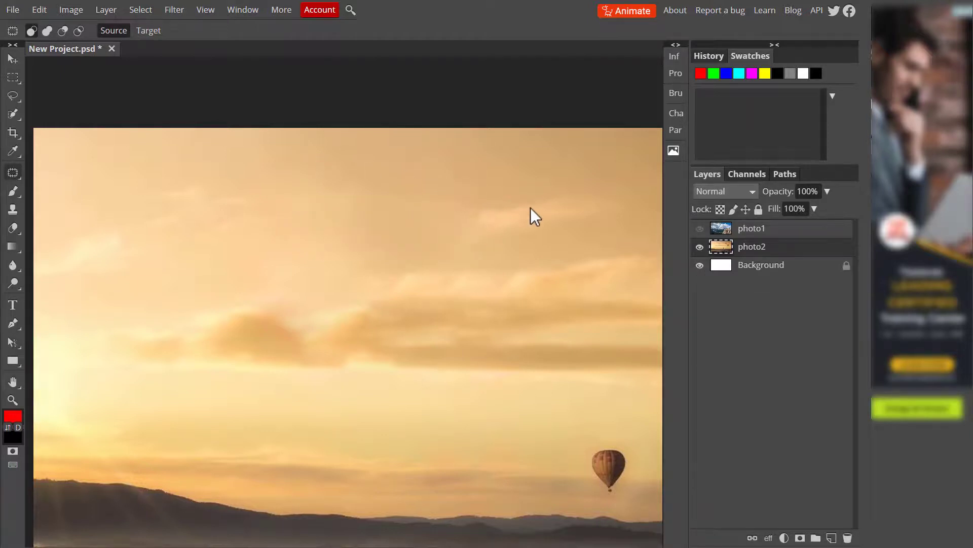
Step: Patch the remaining light cloud streak in the upper sky with the clear sky above and to its left, and deselect
{"action": "key", "text": "space"}
{"action": "left_click_drag", "start_coordinate": [530, 208], "coordinate": [380, 238]}
{"action": "left_click_drag", "start_coordinate": [282, 232], "coordinate": [422, 210]}
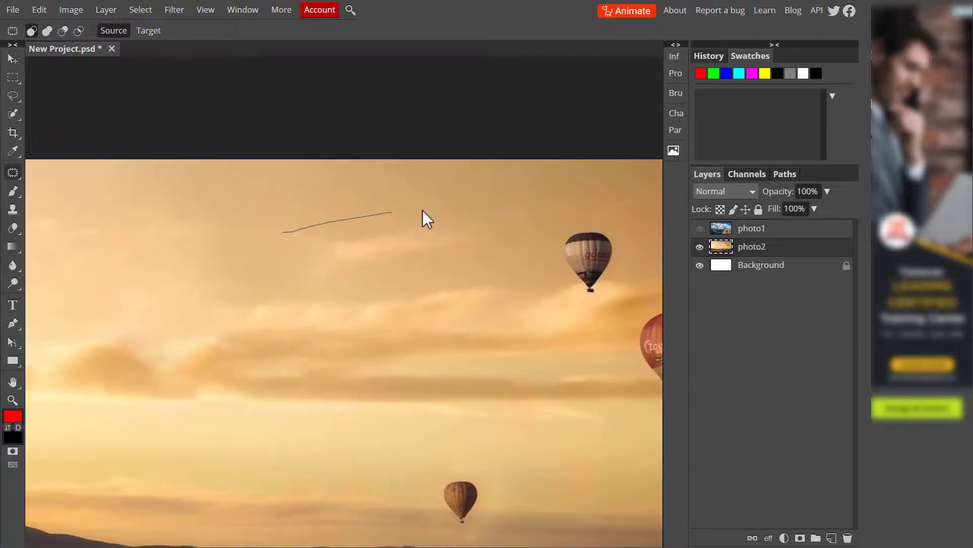
{"action": "left_click_drag", "start_coordinate": [286, 239], "coordinate": [287, 233]}
{"action": "left_click_drag", "start_coordinate": [395, 237], "coordinate": [351, 217]}
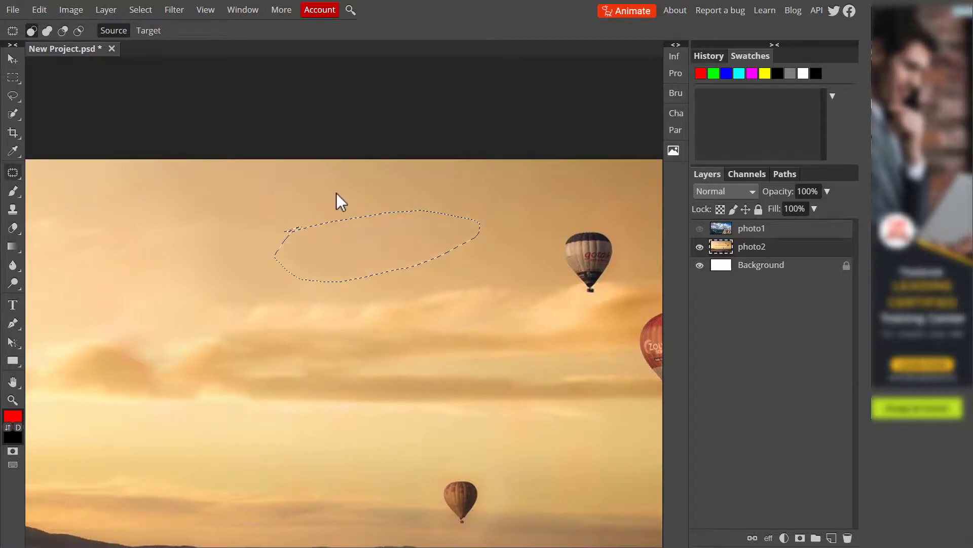
{"action": "key", "text": "ctrl+d"}
Step: Patch the small uneven spot on the upper edge of the long cloud with the cloud edge to its right, and deselect
{"action": "key", "text": "space"}
{"action": "left_click_drag", "start_coordinate": [321, 252], "coordinate": [183, 229]}
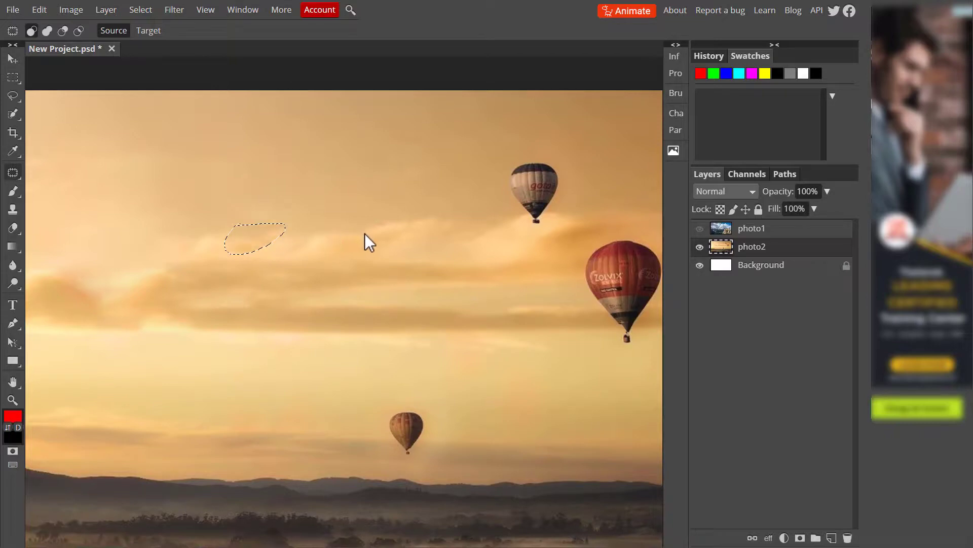
{"action": "left_click", "coordinate": [249, 274]}
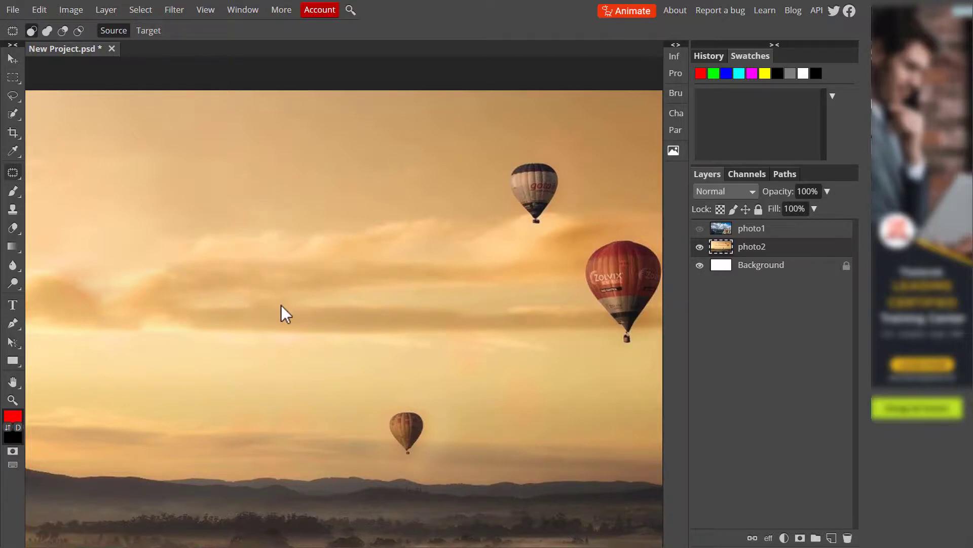
{"action": "mouse_move", "coordinate": [369, 284]}
{"action": "left_mouse_down"}
{"action": "mouse_move", "coordinate": [227, 197]}
{"action": "mouse_move", "coordinate": [452, 167]}
{"action": "left_mouse_up"}
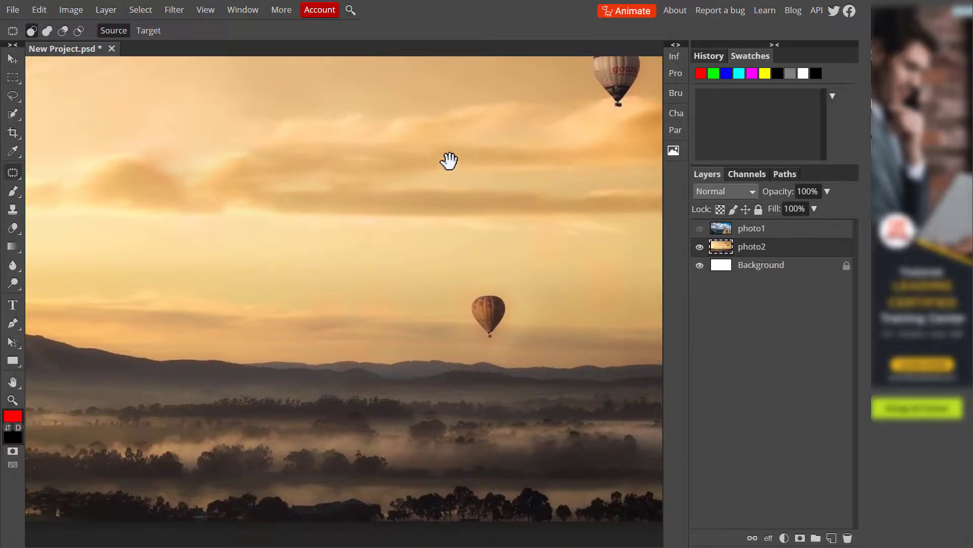
{"action": "key", "text": "ctrl+0"}
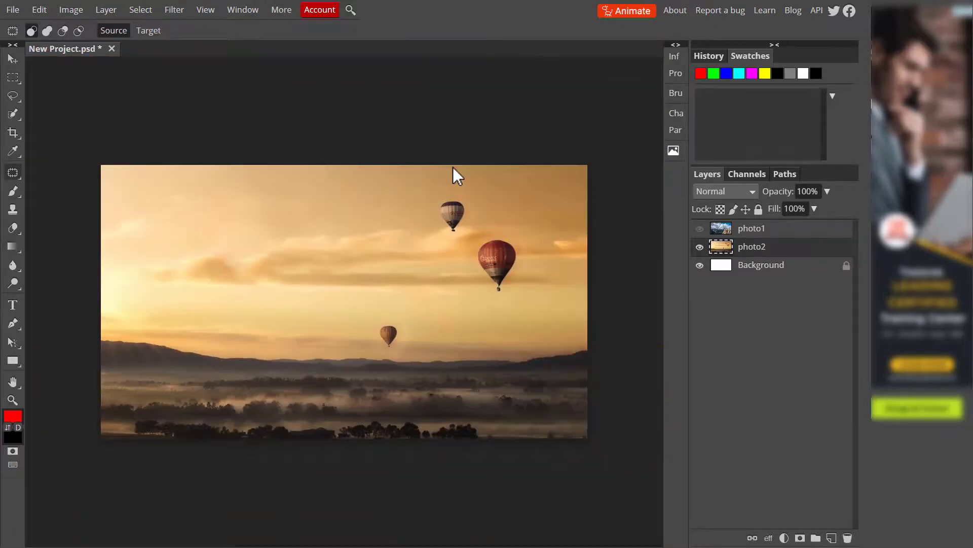